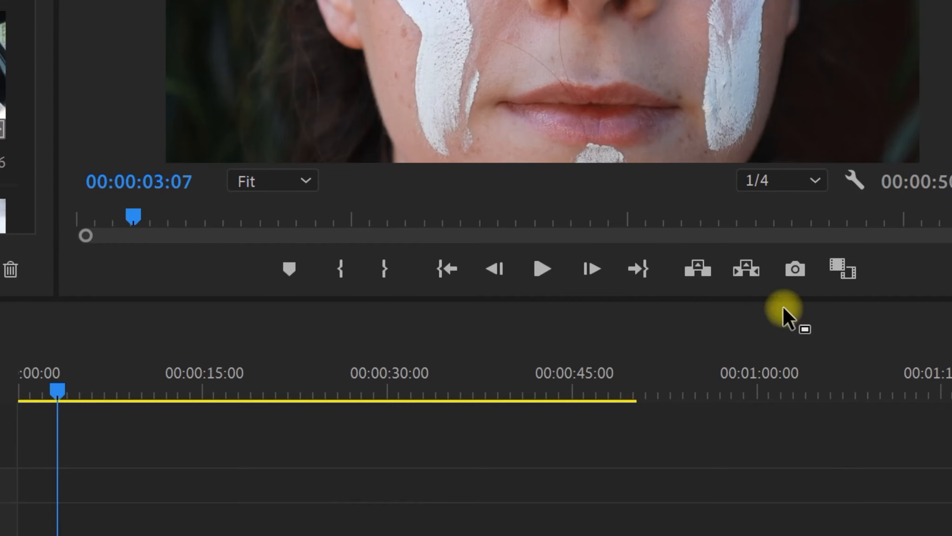
# Export the frame at 00:00:03:07 as a PNG still to the Desktop and check the file there
pyautogui.click(798, 269)
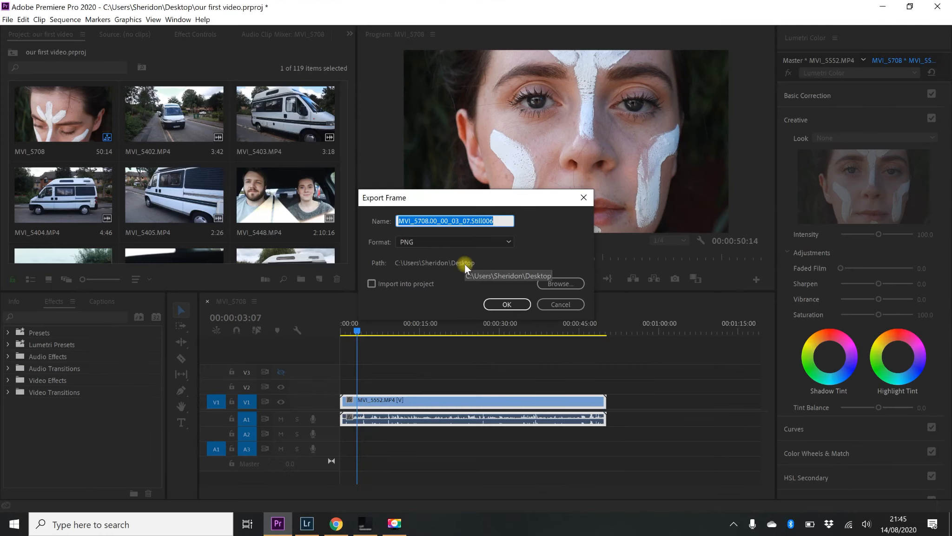
pyautogui.press('Return')
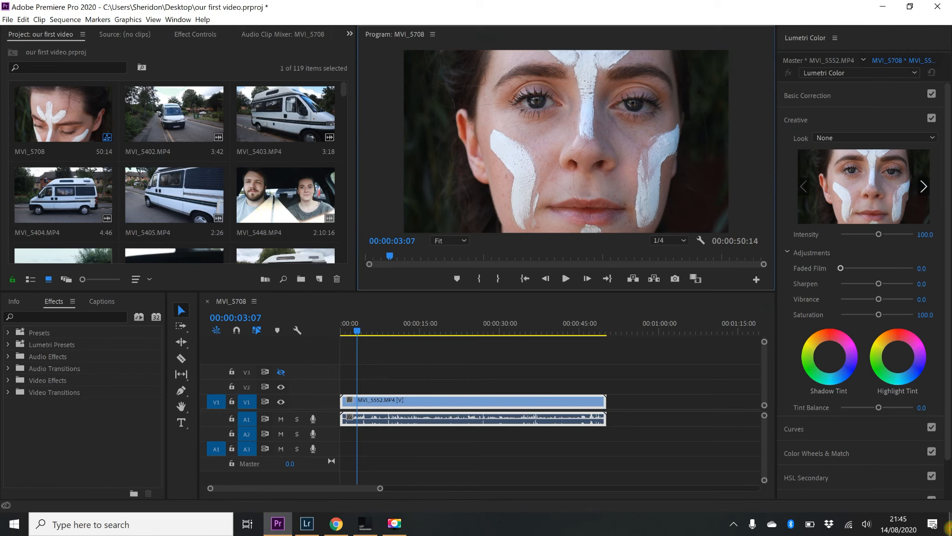
pyautogui.click(950, 527)
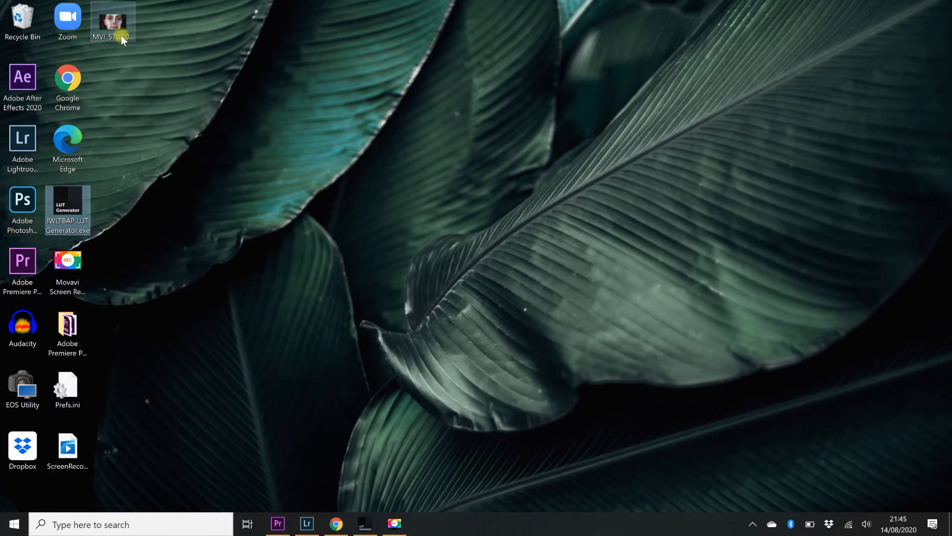
pyautogui.doubleClick(121, 28)
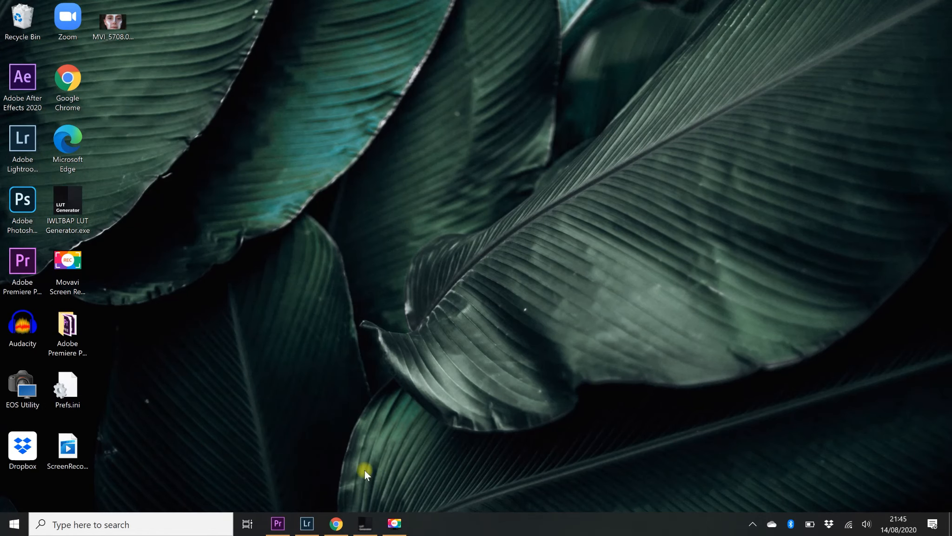
# Switch to IWLTBAP LUT Generator and look at its download section on generator.iwltbap.com
pyautogui.click(366, 523)
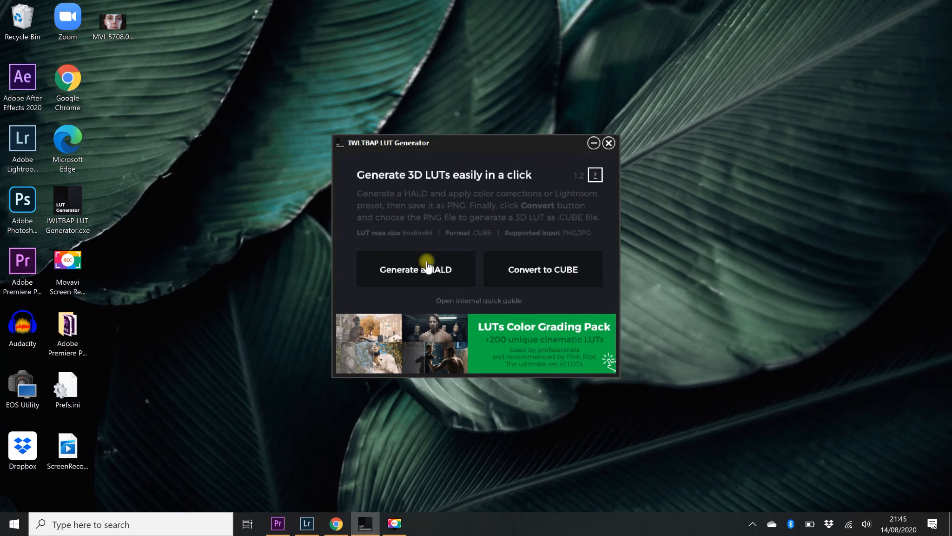
pyautogui.click(539, 316)
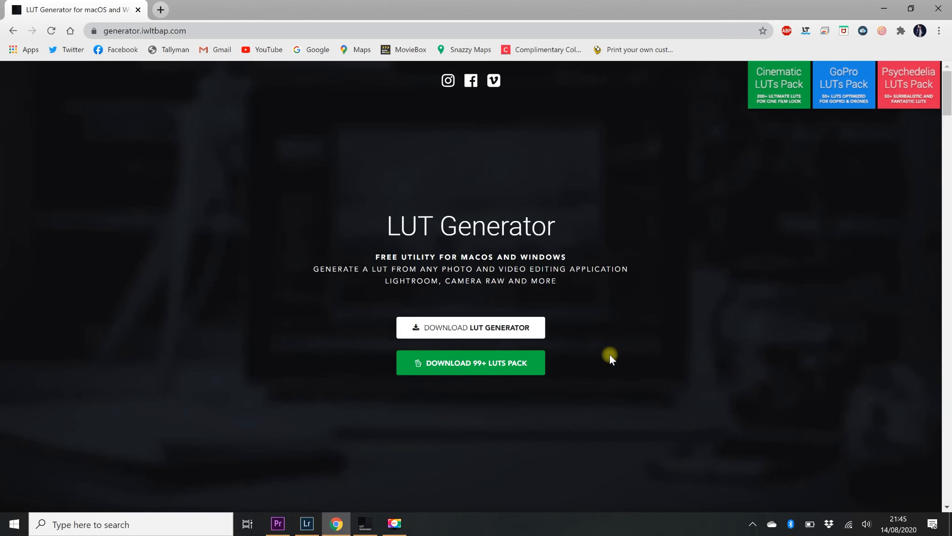
pyautogui.click(493, 328)
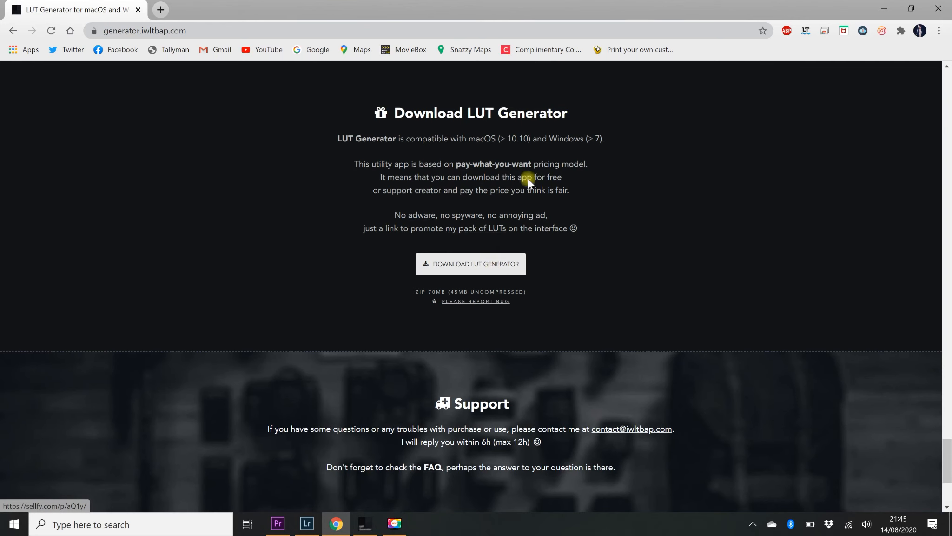
pyautogui.click(884, 9)
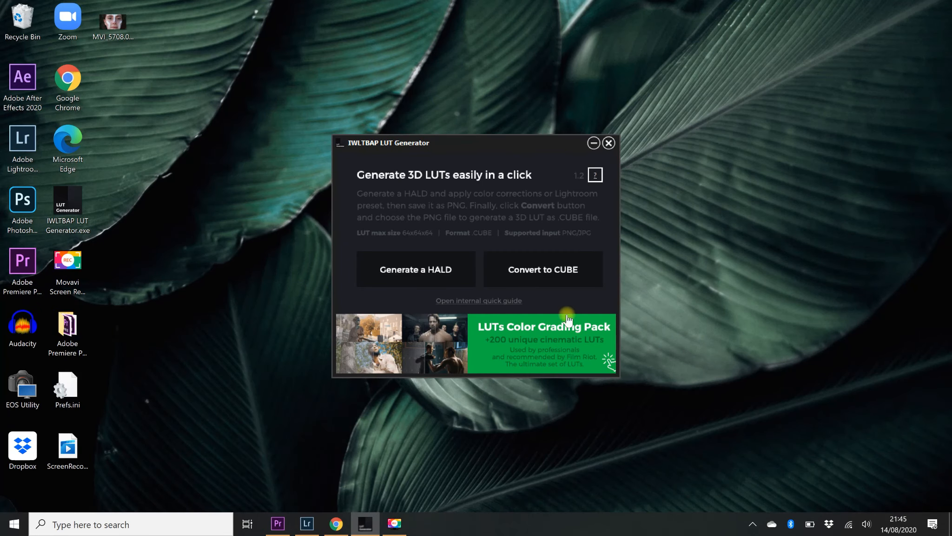
# Generate a HALD image on the Desktop and import it with the exported still into the Lightroom Classic catalog
pyautogui.click(428, 272)
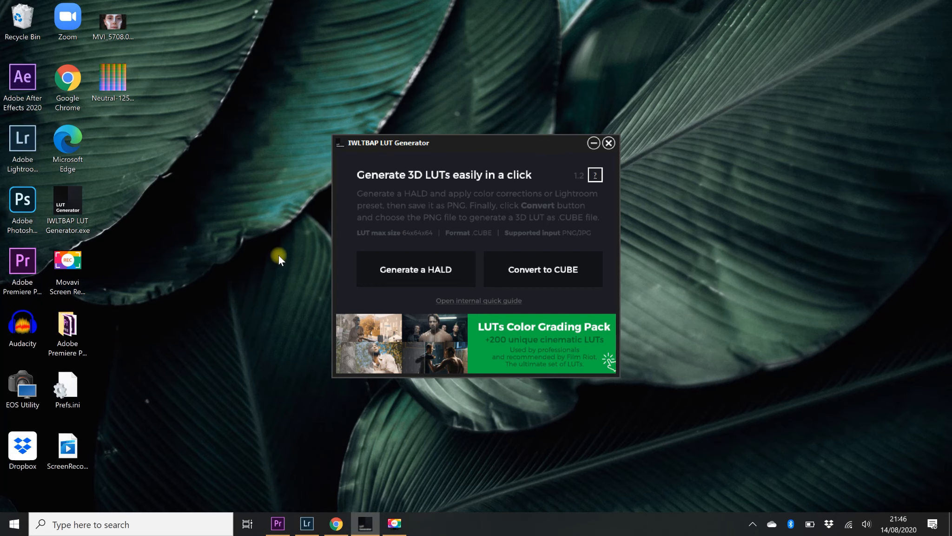
pyautogui.moveTo(173, 168); pyautogui.dragTo(107, 16)
pyautogui.moveTo(106, 18); pyautogui.dragTo(455, 263)
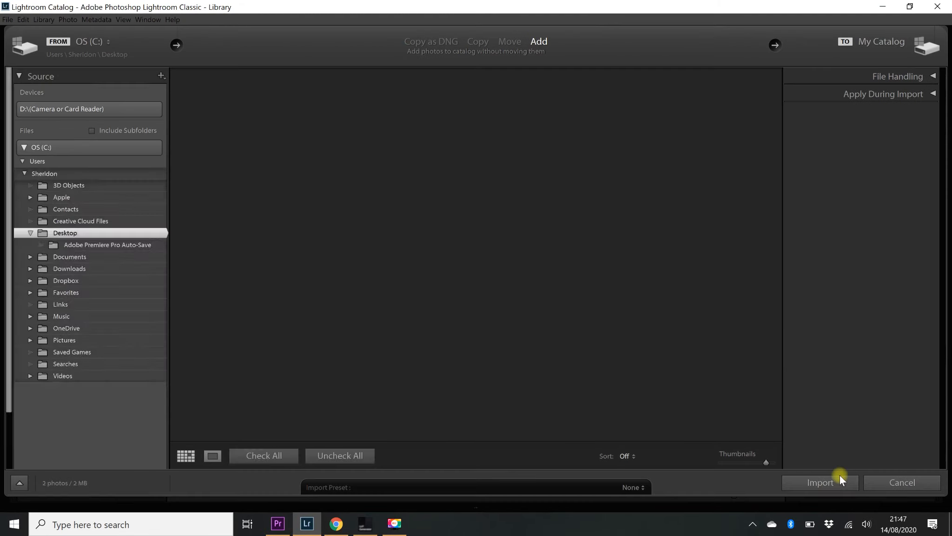
pyautogui.click(835, 479)
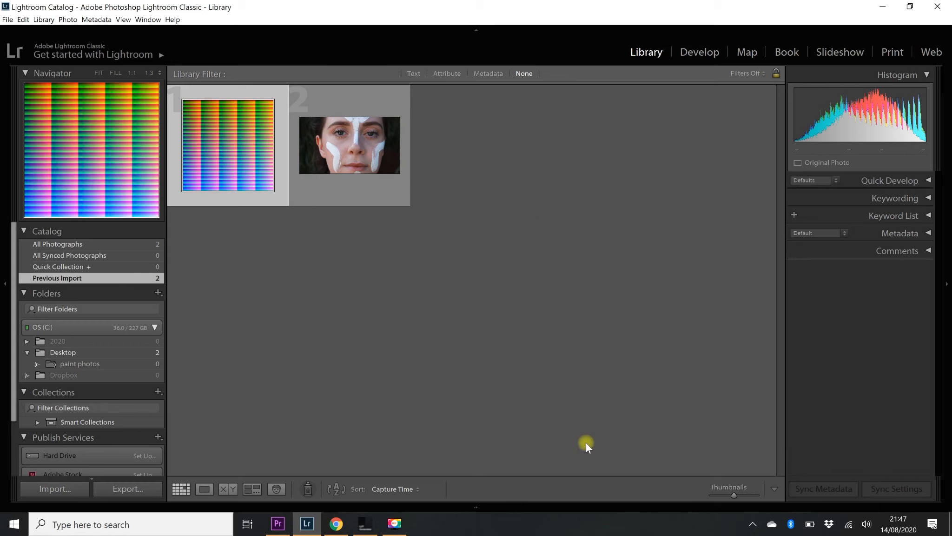
# Develop the portrait still with exposure -0.57, contrast +18, saturation -9 and vibrance +33
pyautogui.click(353, 144)
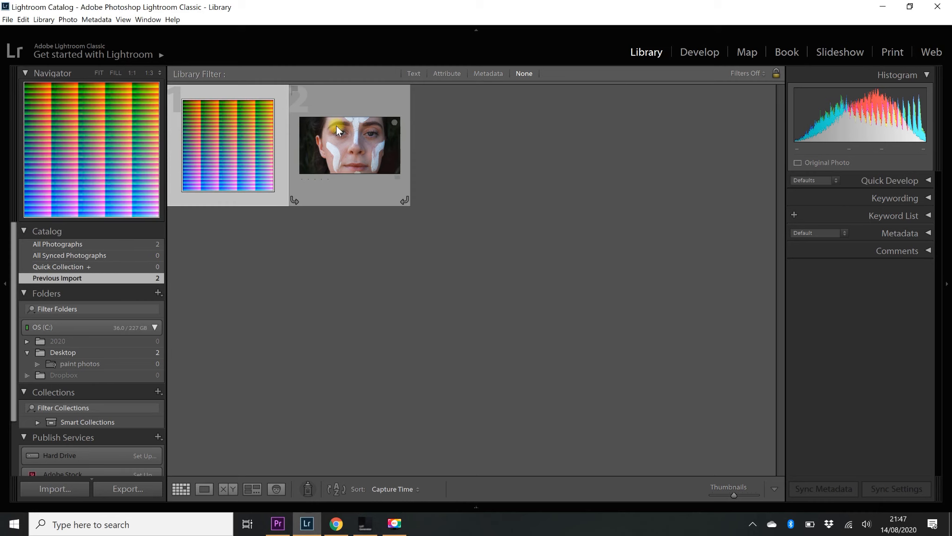
pyautogui.click(703, 54)
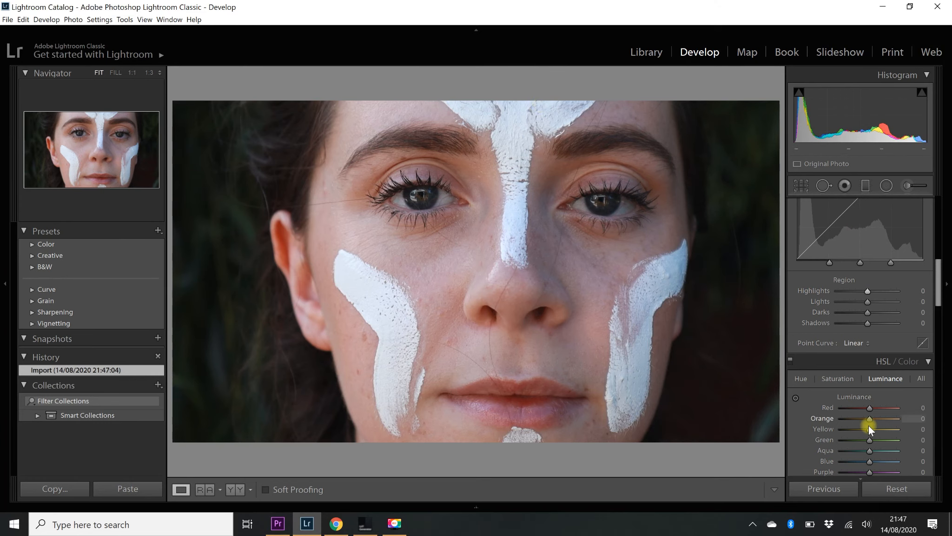
pyautogui.scroll(5, 869, 279)
pyautogui.moveTo(868, 283); pyautogui.dragTo(873, 286)
pyautogui.click(804, 267)
pyautogui.click(621, 202)
pyautogui.moveTo(868, 325); pyautogui.dragTo(865, 327)
pyautogui.moveTo(867, 336); pyautogui.dragTo(873, 339)
# Set the portrait's tone curve to highlights +17, lights +10, darks -12 and shadows -10, and its green hue to -100
pyautogui.moveTo(938, 238); pyautogui.dragTo(939, 265)
pyautogui.moveTo(867, 307)
pyautogui.mouseDown()
pyautogui.moveTo(856, 304)
pyautogui.moveTo(877, 296)
pyautogui.moveTo(863, 313)
pyautogui.mouseUp()
pyautogui.scroll(-3, 865, 302)
pyautogui.moveTo(841, 347); pyautogui.dragTo(797, 387)
pyautogui.moveTo(938, 261); pyautogui.dragTo(940, 318)
pyautogui.click(800, 285)
pyautogui.moveTo(870, 347); pyautogui.dragTo(830, 347)
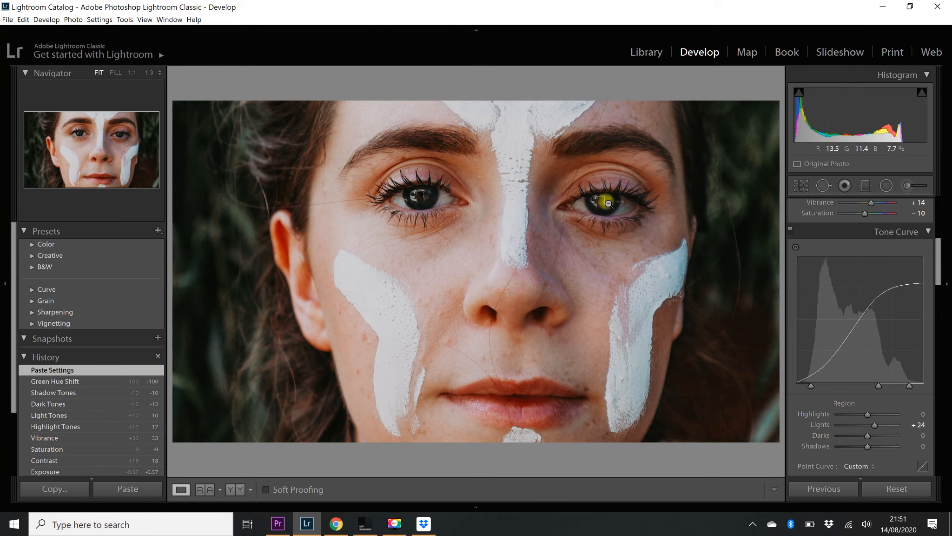
# Copy the portrait's develop settings and paste them onto the HALD image in the Library
pyautogui.click(645, 52)
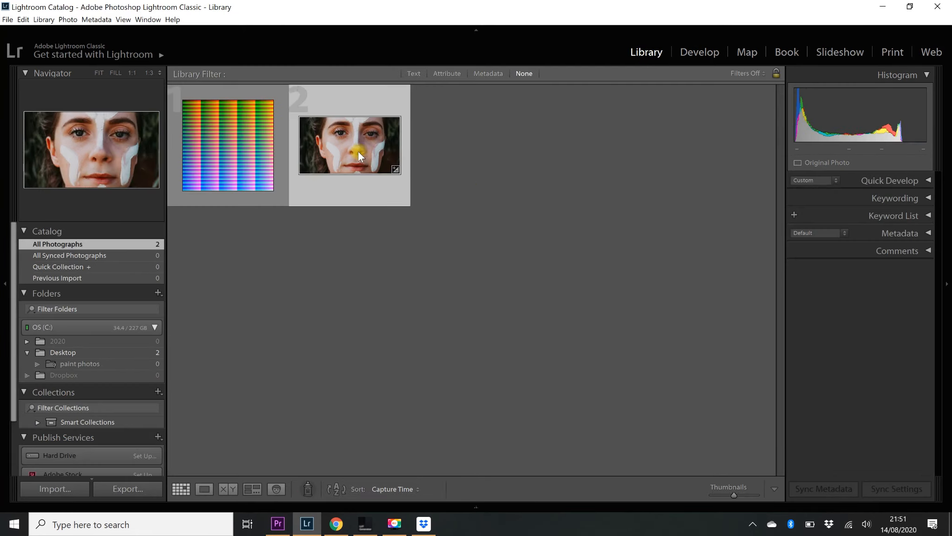
pyautogui.rightClick(349, 150)
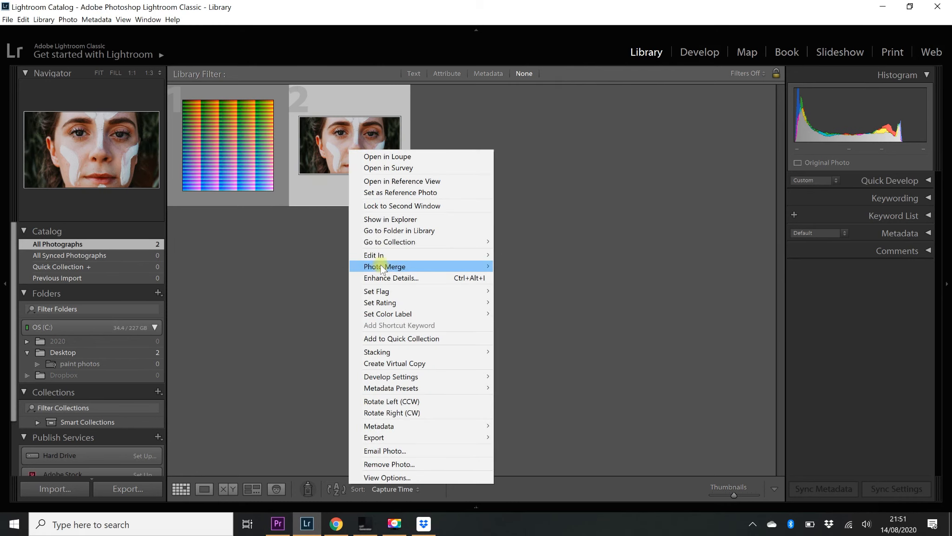
pyautogui.moveTo(409, 378)
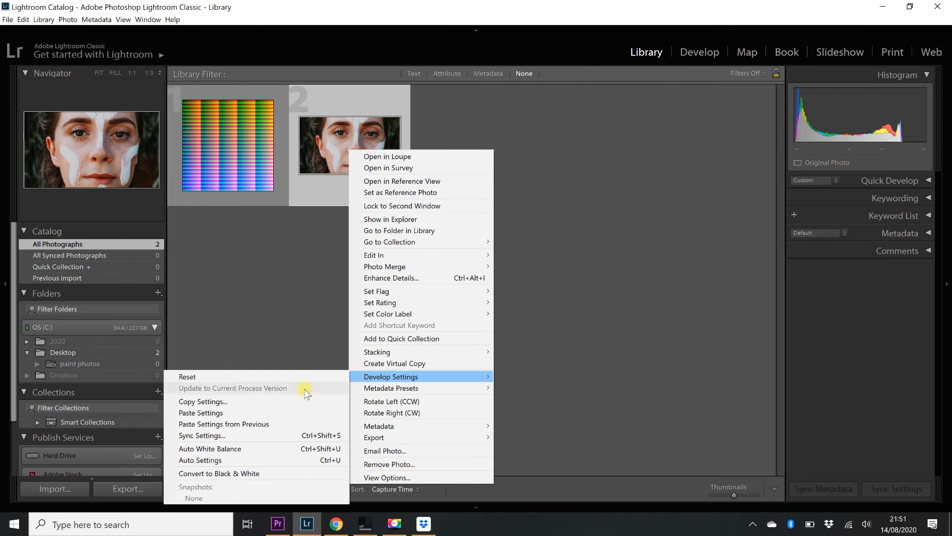
pyautogui.click(296, 400)
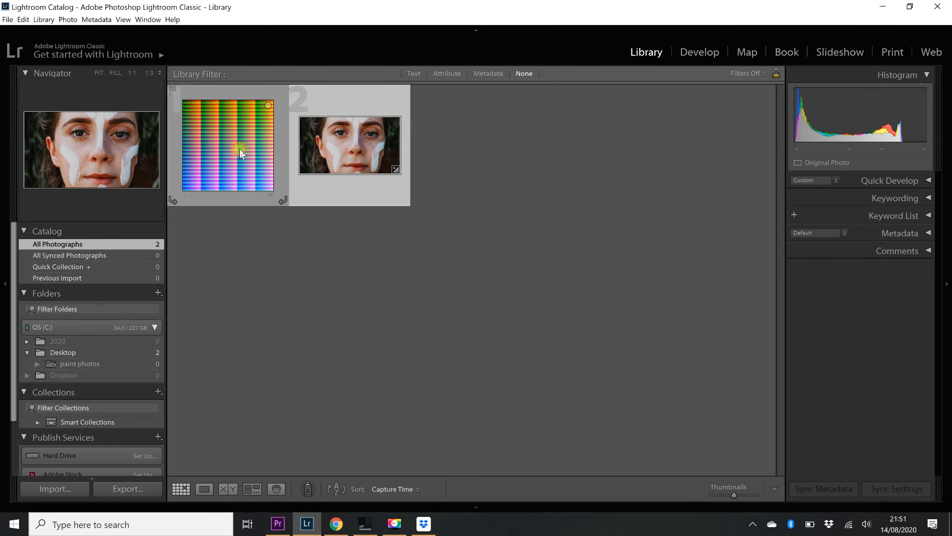
pyautogui.rightClick(240, 149)
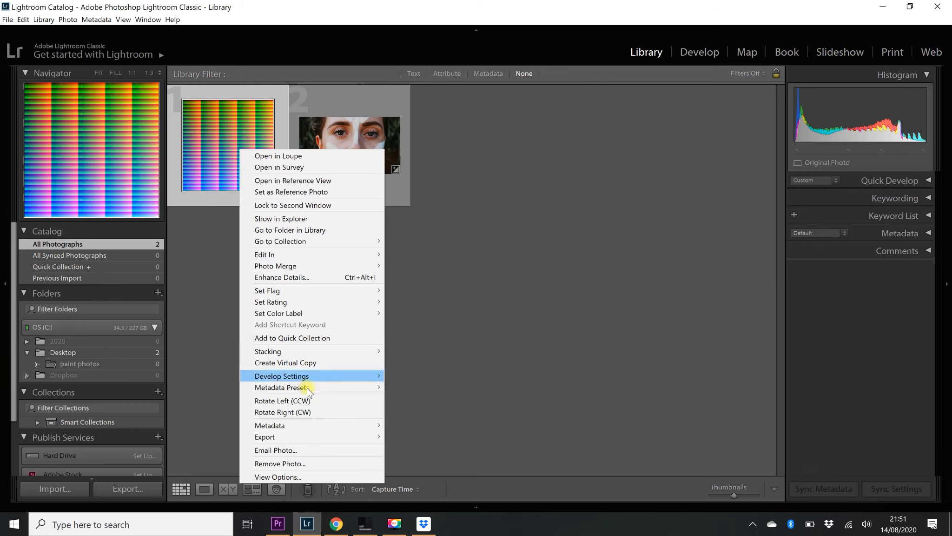
pyautogui.moveTo(310, 378)
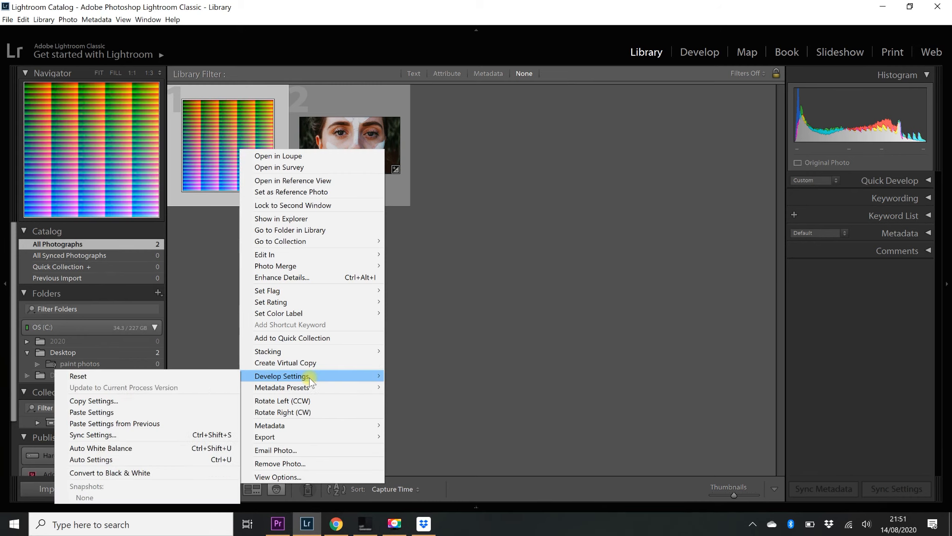
pyautogui.click(191, 412)
# View the HALD image in Develop, reset its settings for comparison and undo the reset
pyautogui.press('d')
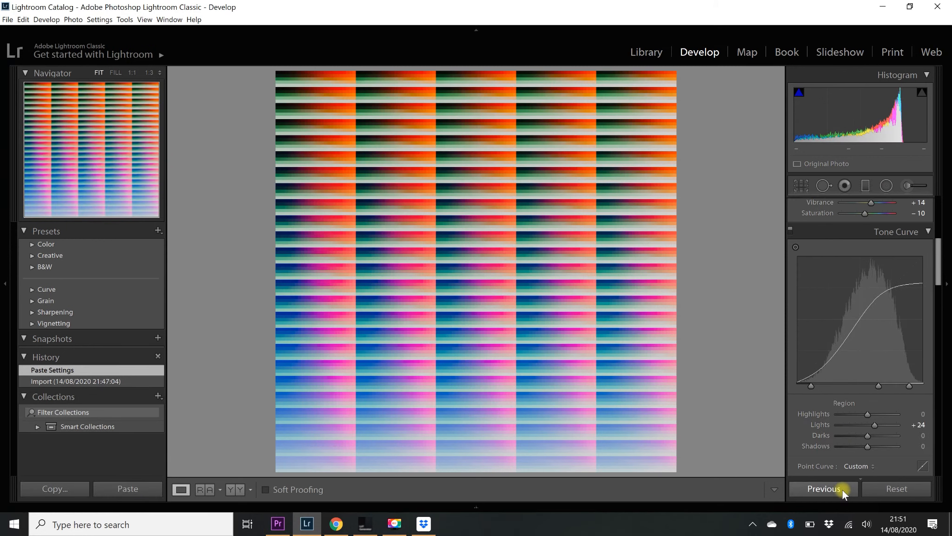
pyautogui.click(894, 489)
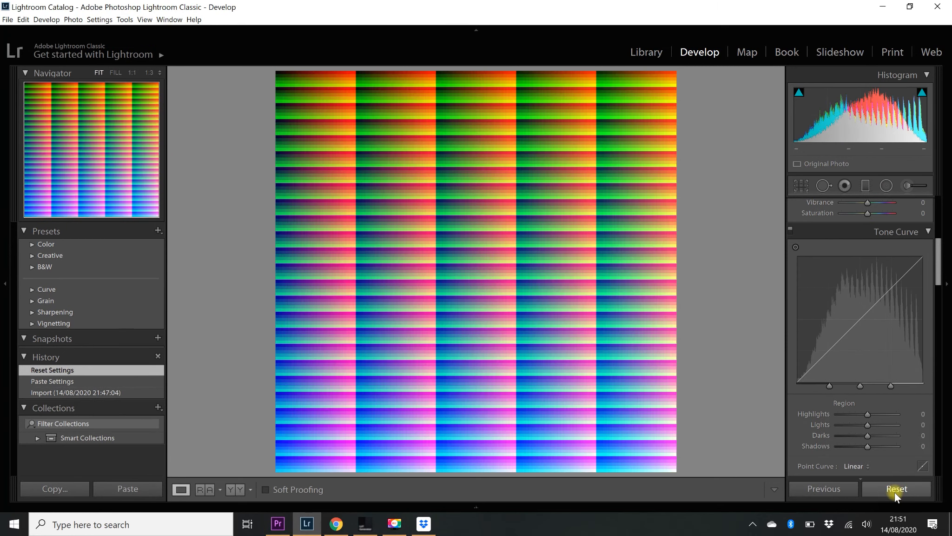
pyautogui.hotkey('ctrl', 'z')
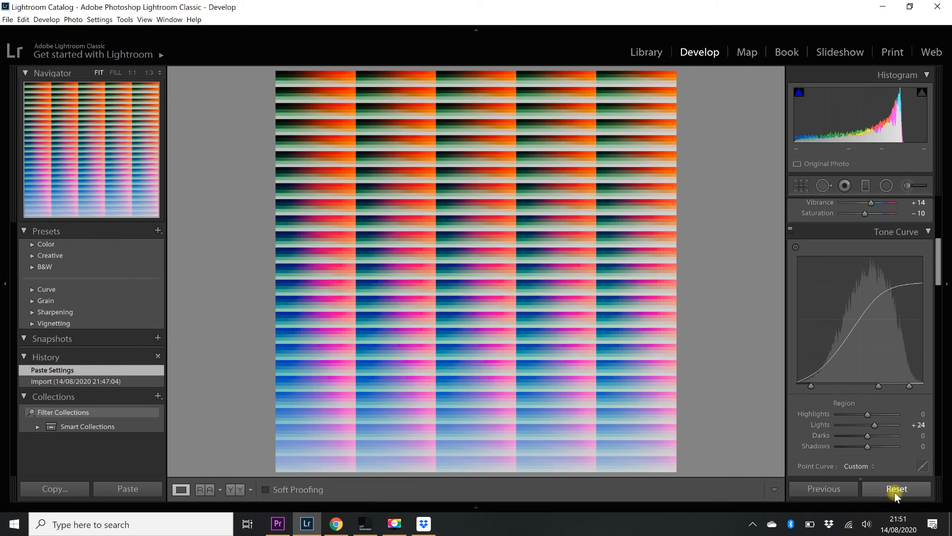
# Export the graded HALD image to the Desktop as a 16-bit sRGB PNG named LUT TEST, clearing the subfolder name
pyautogui.click(8, 21)
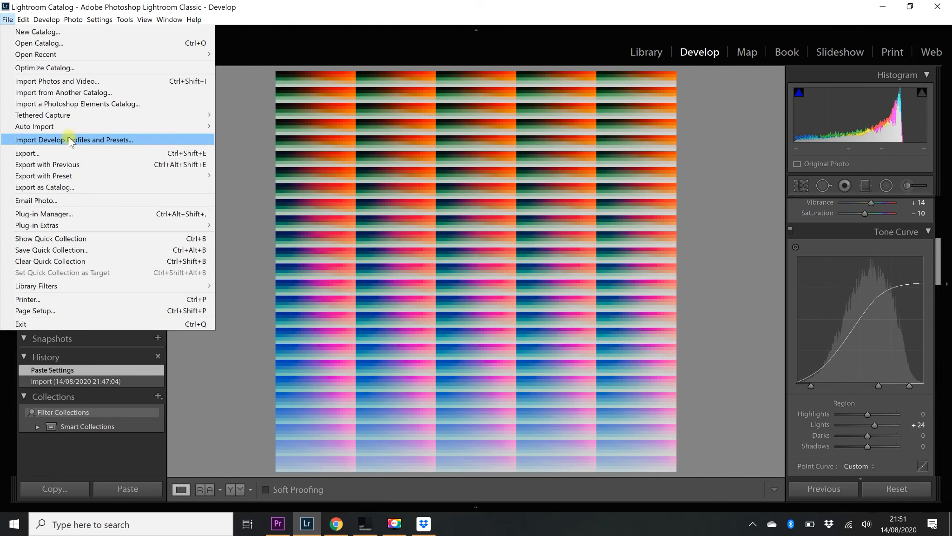
pyautogui.click(68, 149)
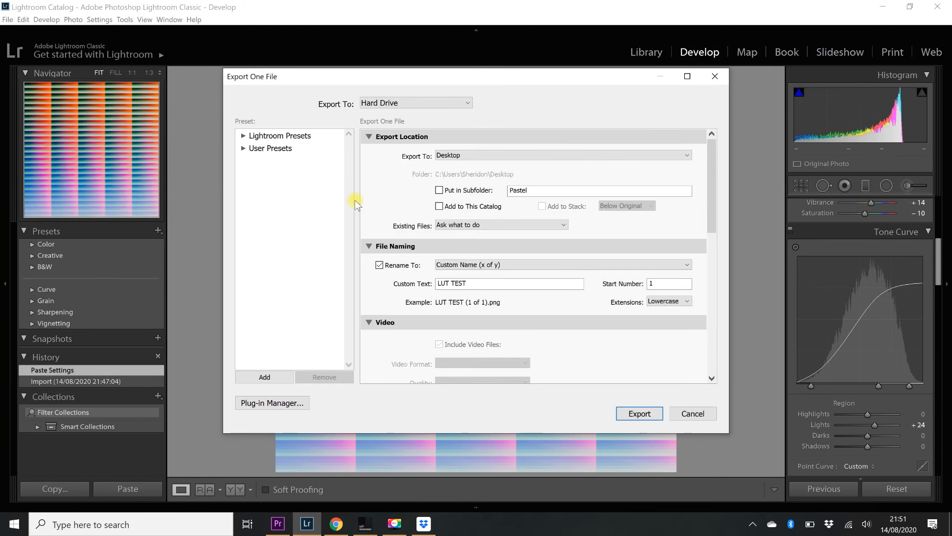
pyautogui.click(510, 283)
pyautogui.doubleClick(506, 283)
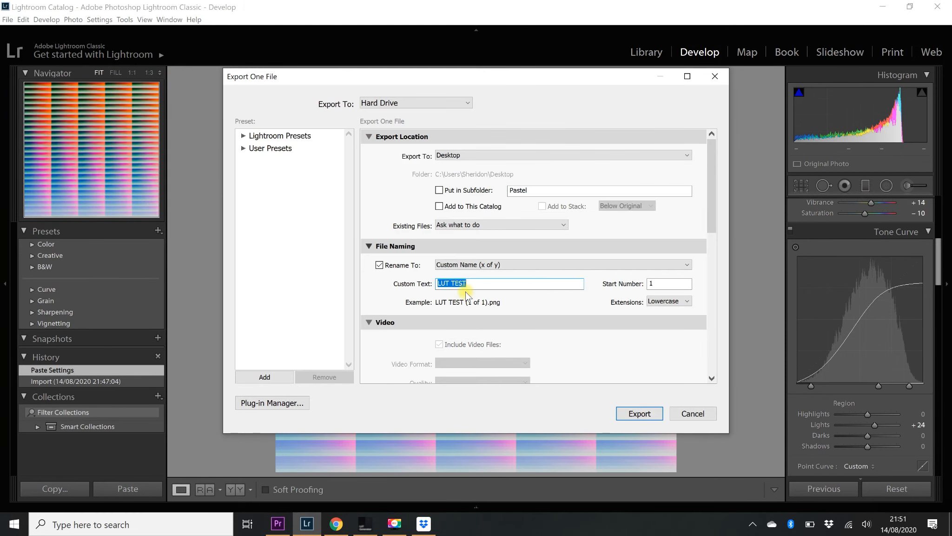
pyautogui.doubleClick(549, 191)
pyautogui.press('BackSpace')
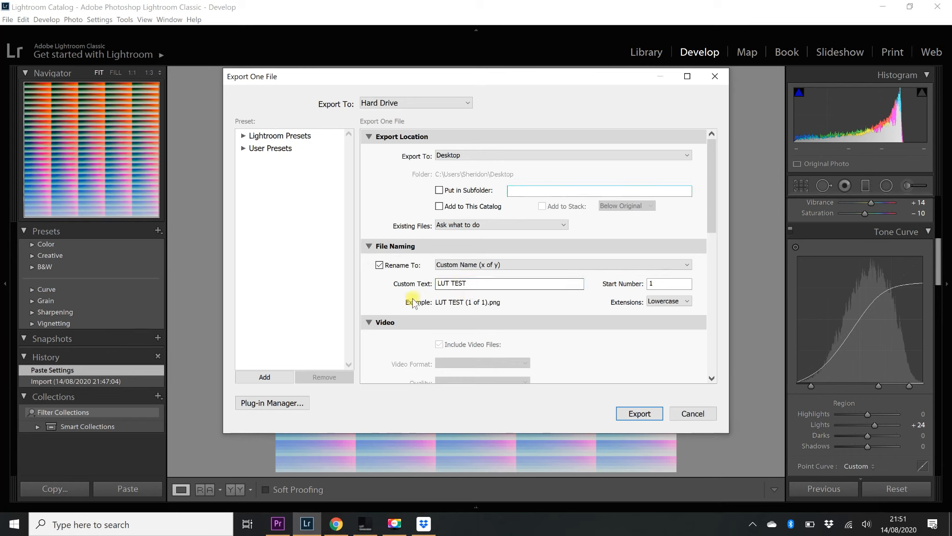
pyautogui.scroll(-4, 607, 356)
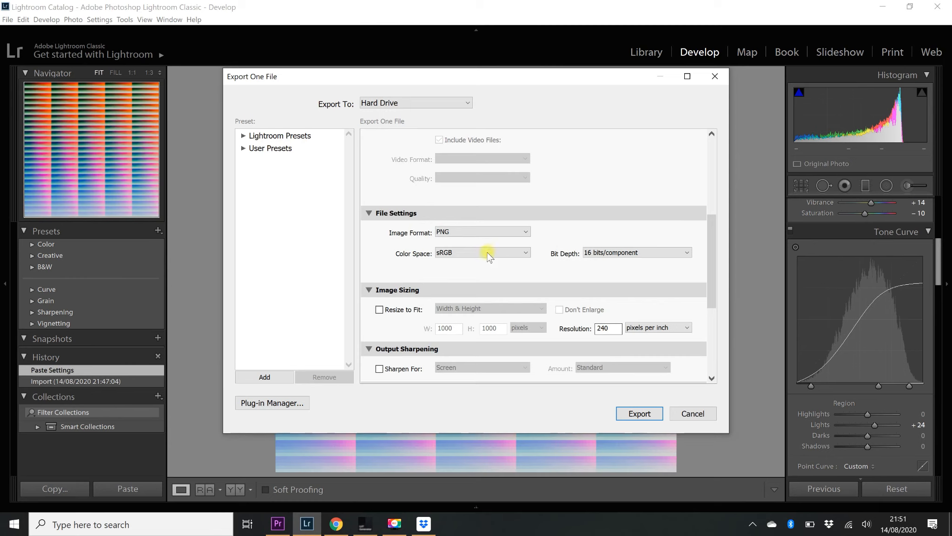
pyautogui.scroll(-5, 584, 269)
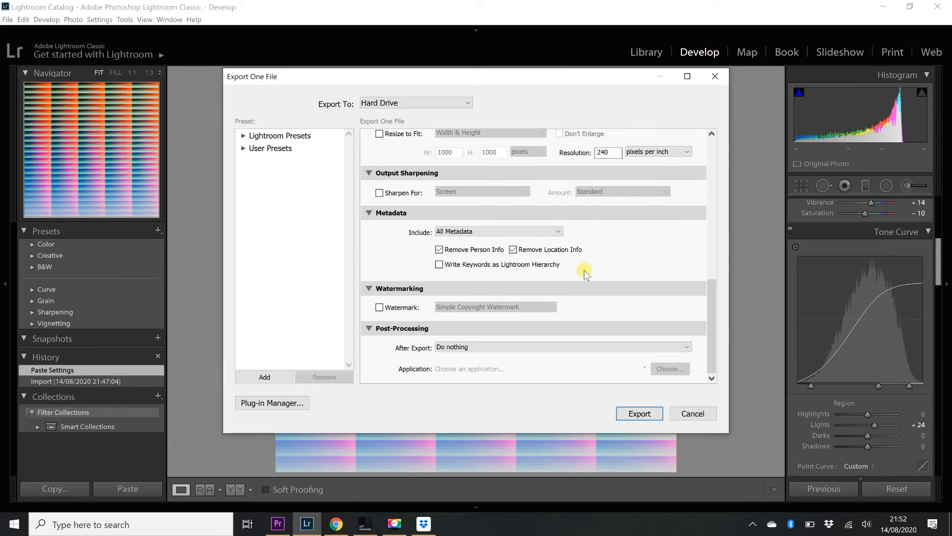
pyautogui.click(640, 415)
# Convert LUT TEST (1 of 1).png to a CUBE file with IWLTBAP LUT Generator and select the resulting file on the desktop
pyautogui.click(951, 529)
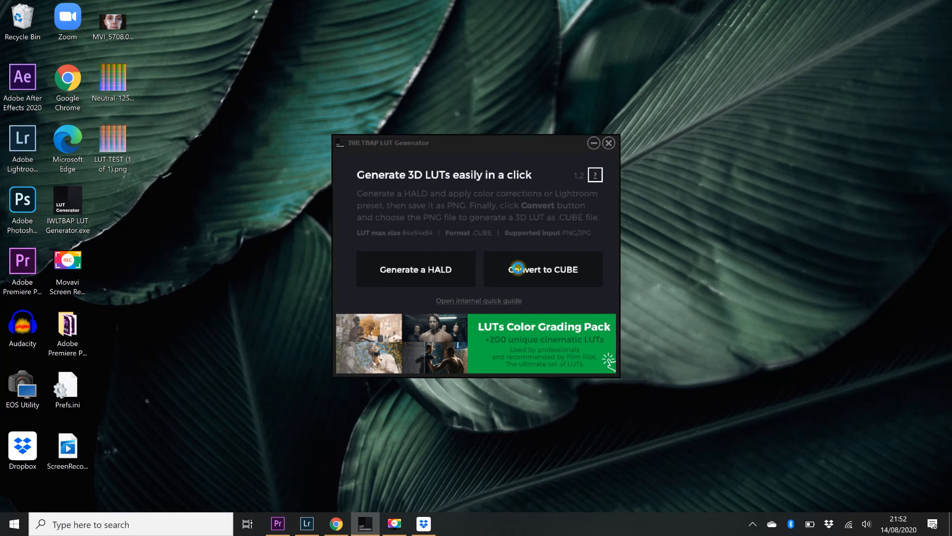
pyautogui.click(519, 271)
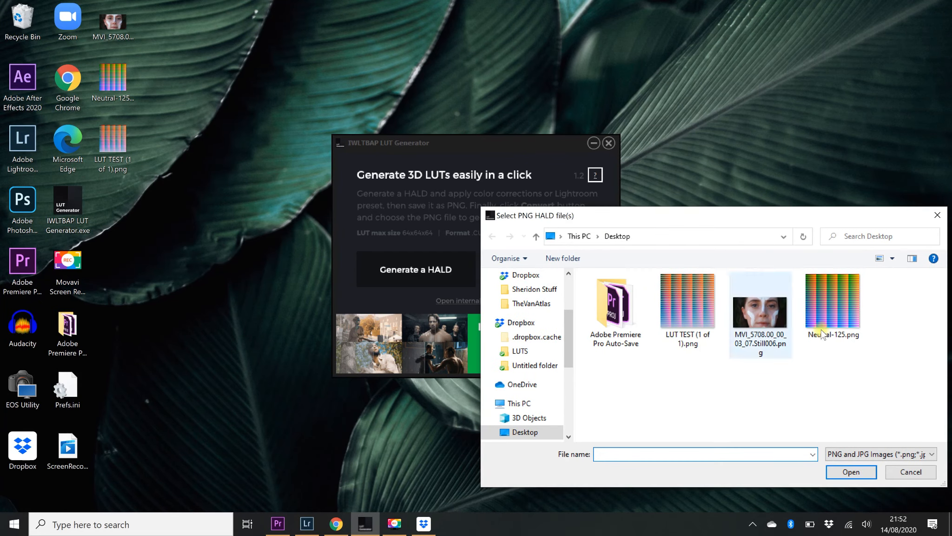
pyautogui.click(683, 302)
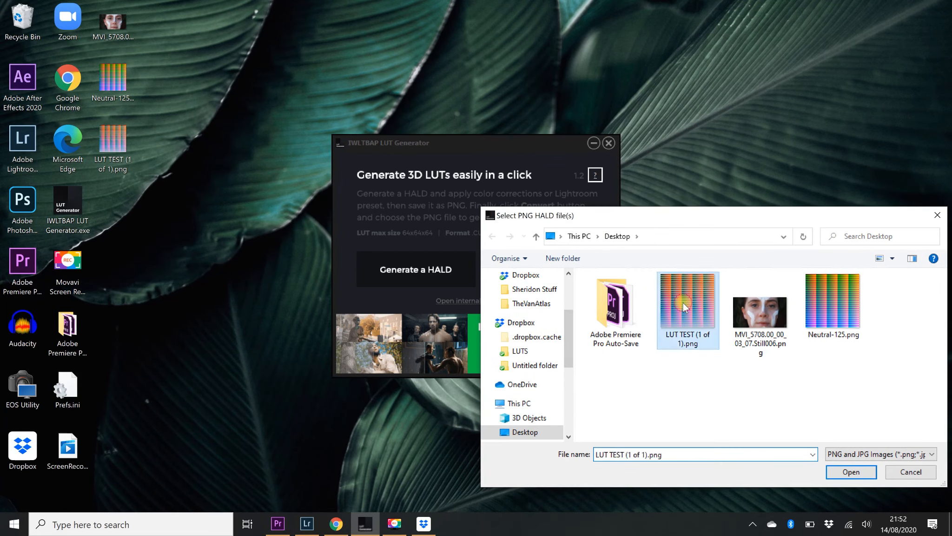
pyautogui.click(863, 479)
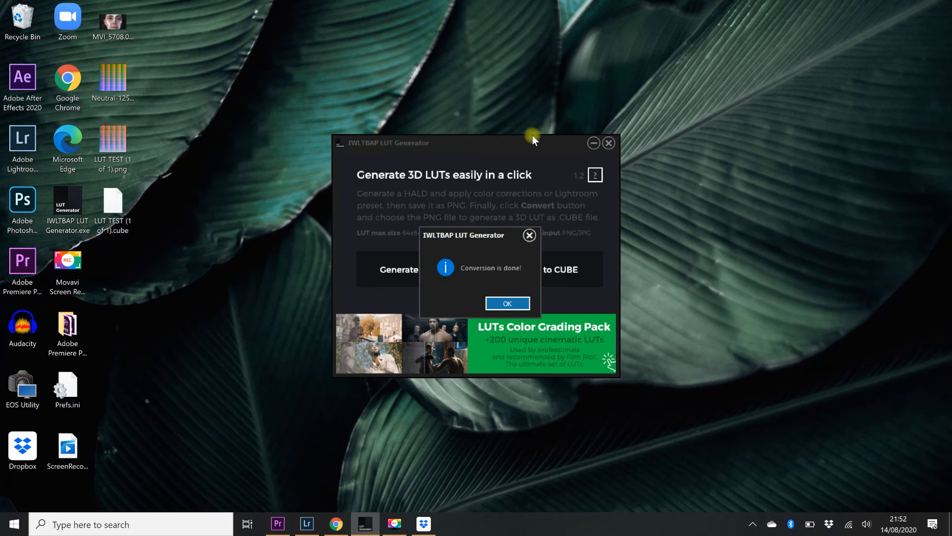
pyautogui.click(516, 303)
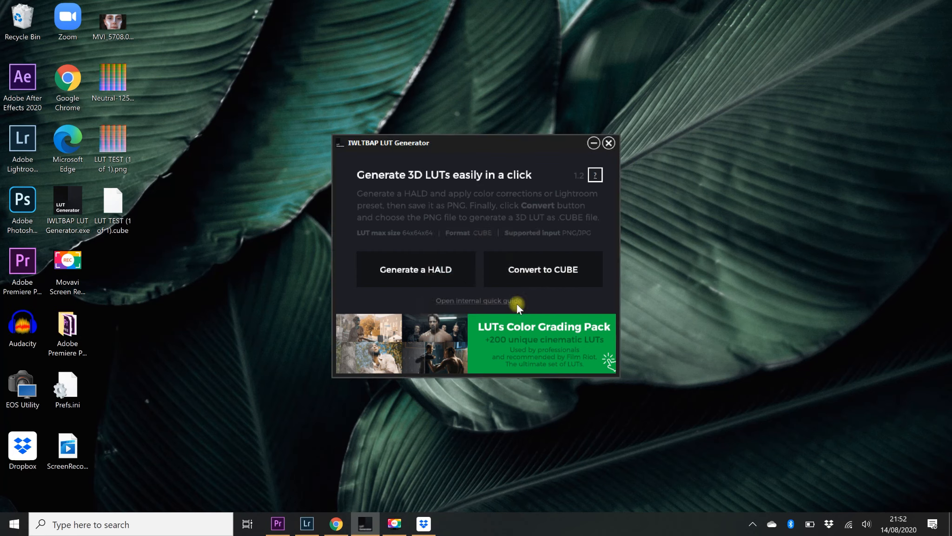
pyautogui.click(109, 207)
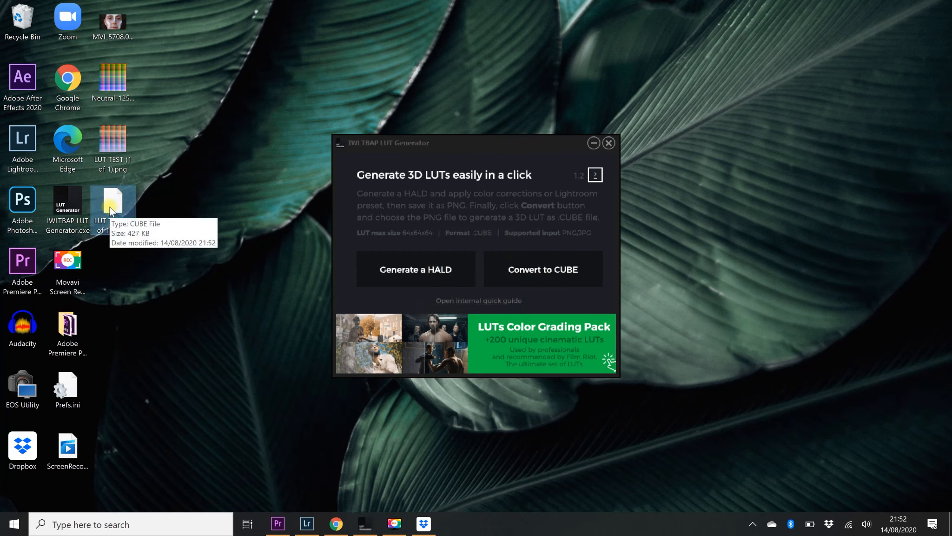
# Switch to Premiere Pro, place the existing Adjustment Layer on V2 above MVI_5552.MP4, and extend it past the clip's end
pyautogui.click(274, 526)
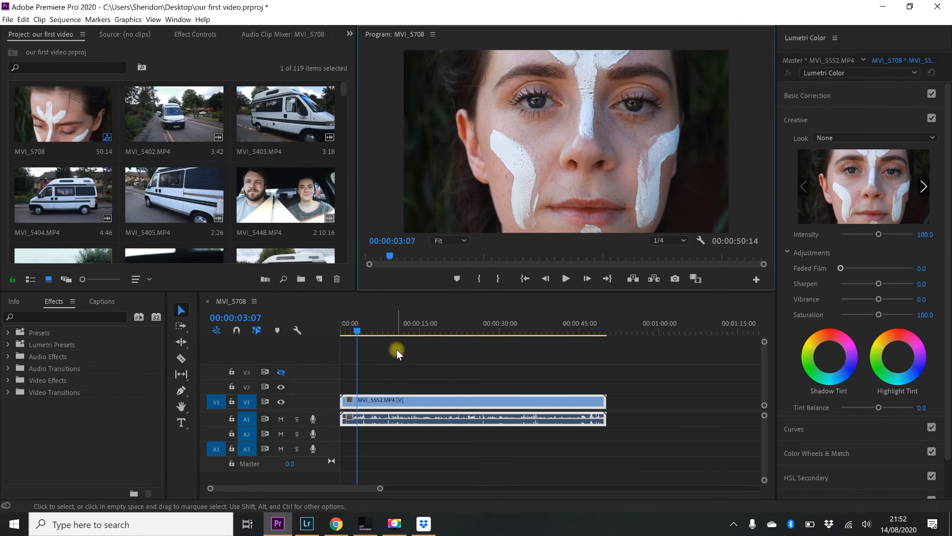
pyautogui.scroll(-5, 267, 218)
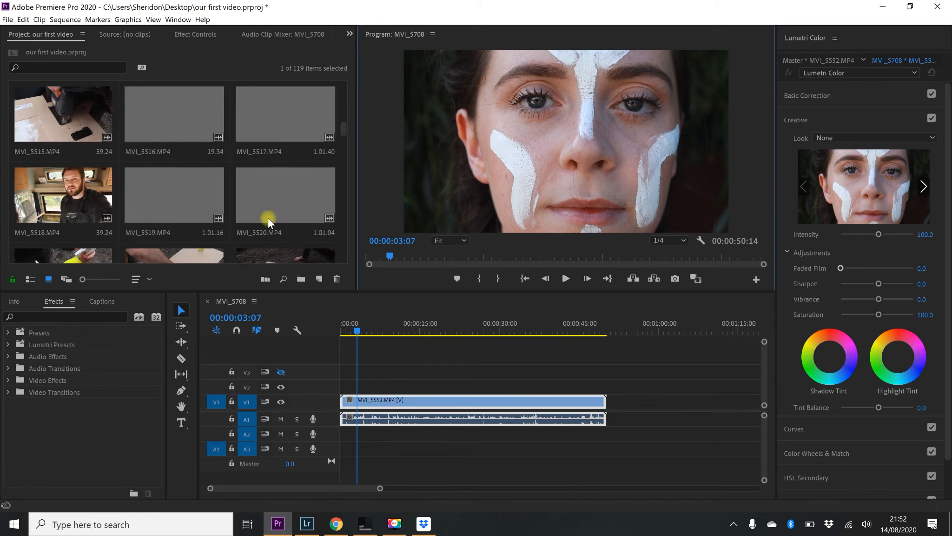
pyautogui.scroll(-10, 268, 218)
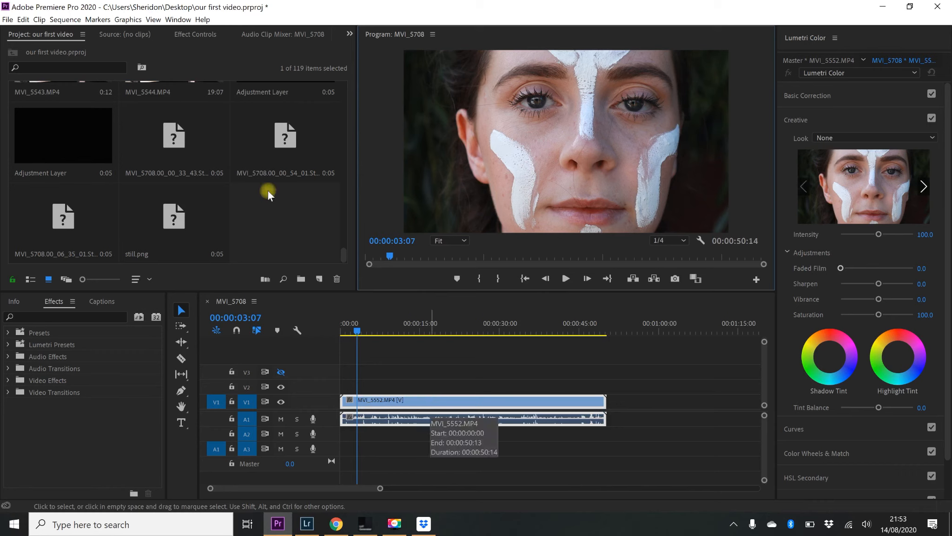
pyautogui.moveTo(111, 170); pyautogui.dragTo(360, 387)
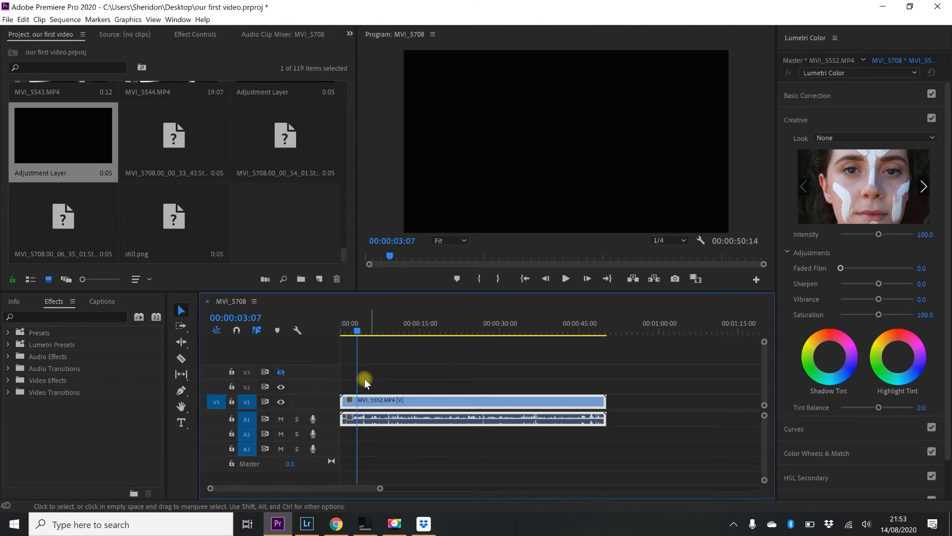
pyautogui.moveTo(384, 387); pyautogui.dragTo(627, 392)
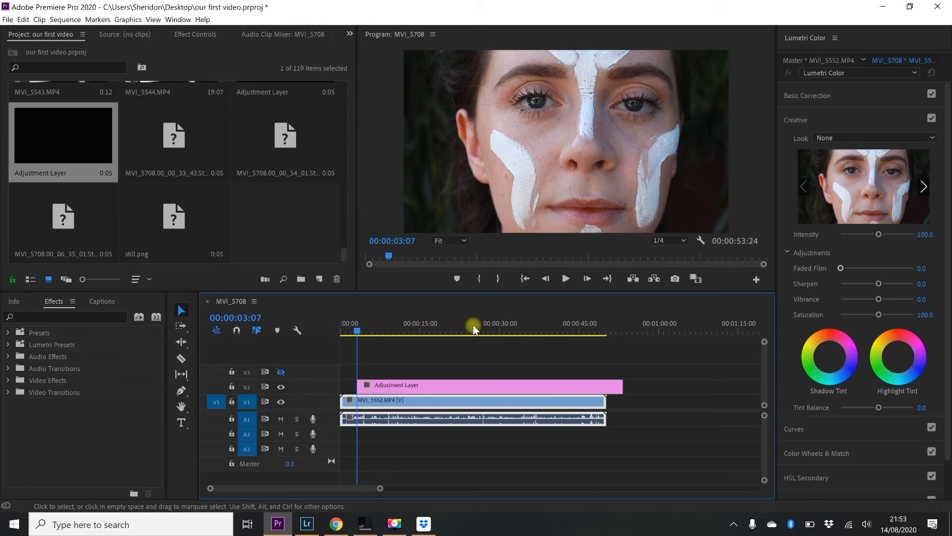
# Load LUT TEST (1 of 1).cube from the Desktop as the Adjustment Layer's Creative look in Lumetri Color
pyautogui.click(516, 386)
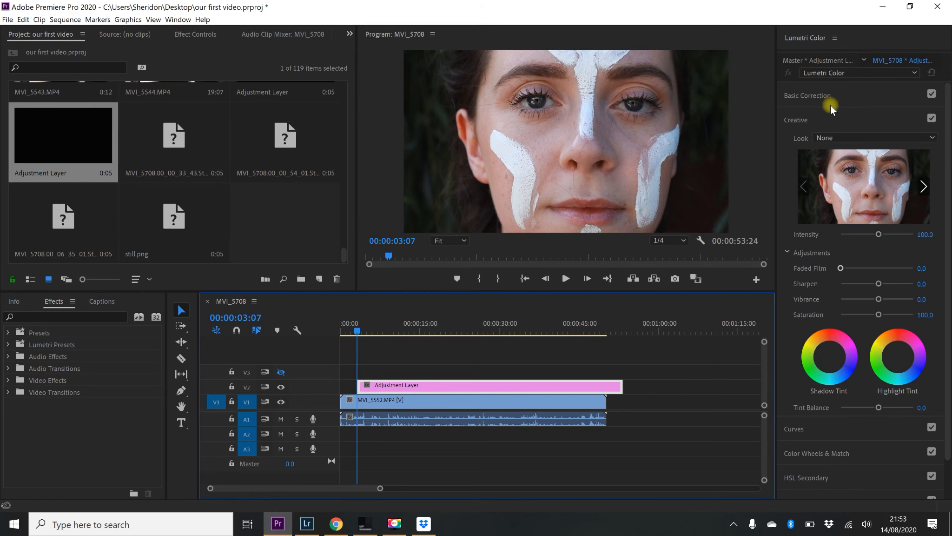
pyautogui.click(852, 136)
pyautogui.click(806, 174)
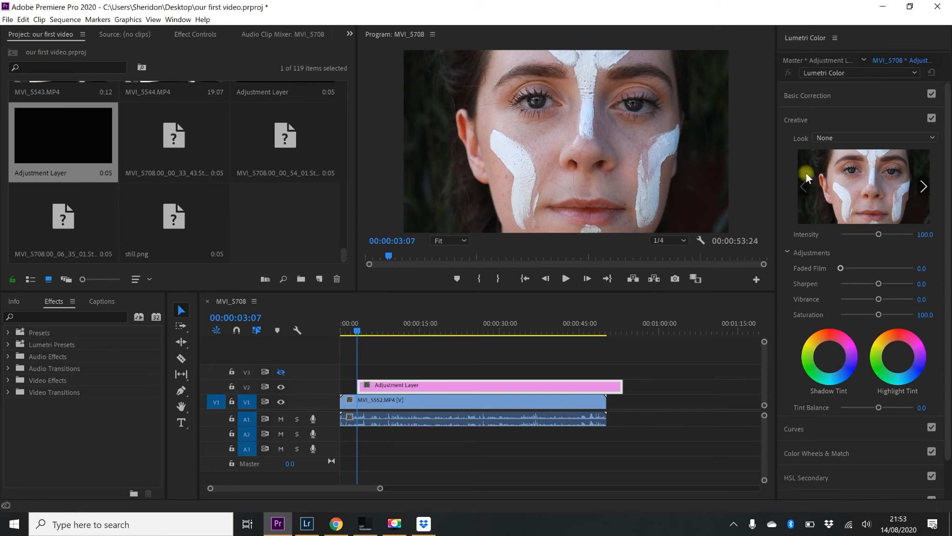
pyautogui.click(214, 116)
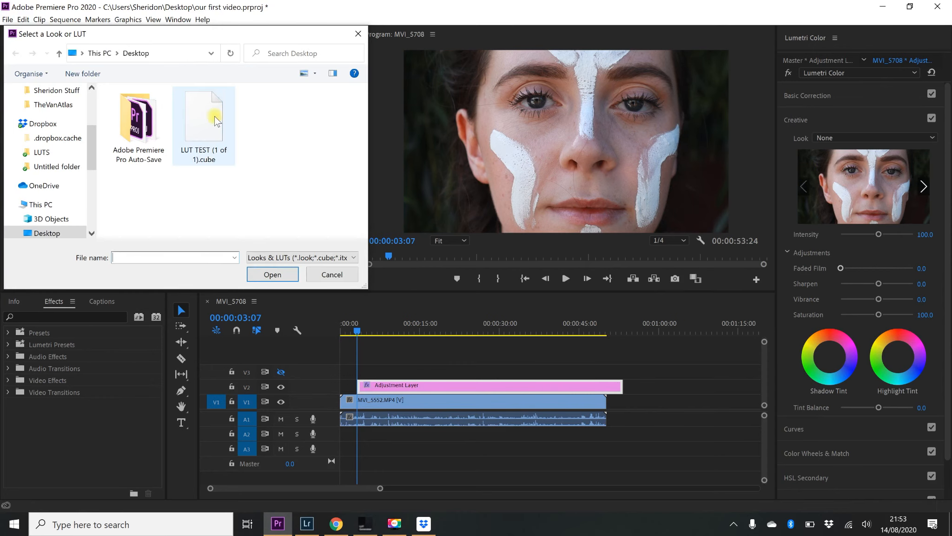
pyautogui.click(274, 273)
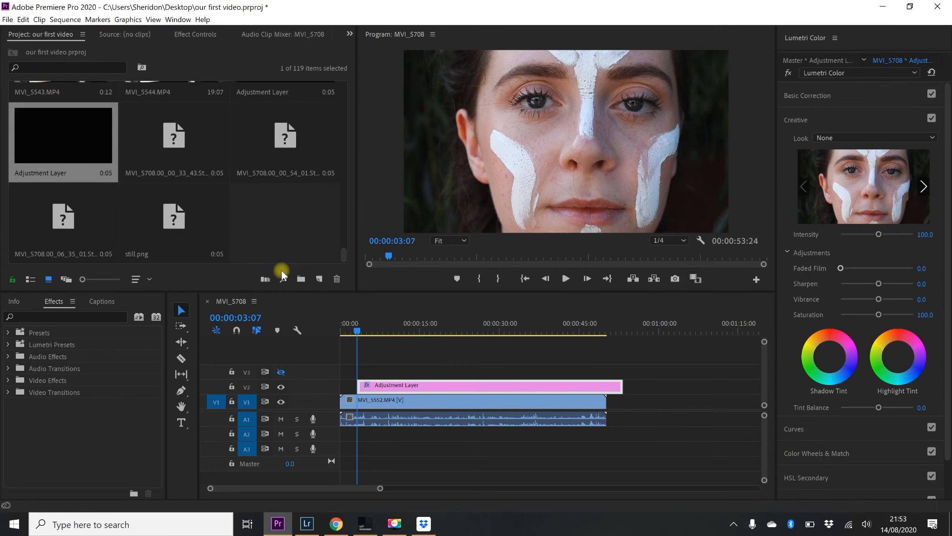
# Extend the start of the Adjustment Layer back to the beginning of the sequence and preview the graded clip
pyautogui.click(371, 326)
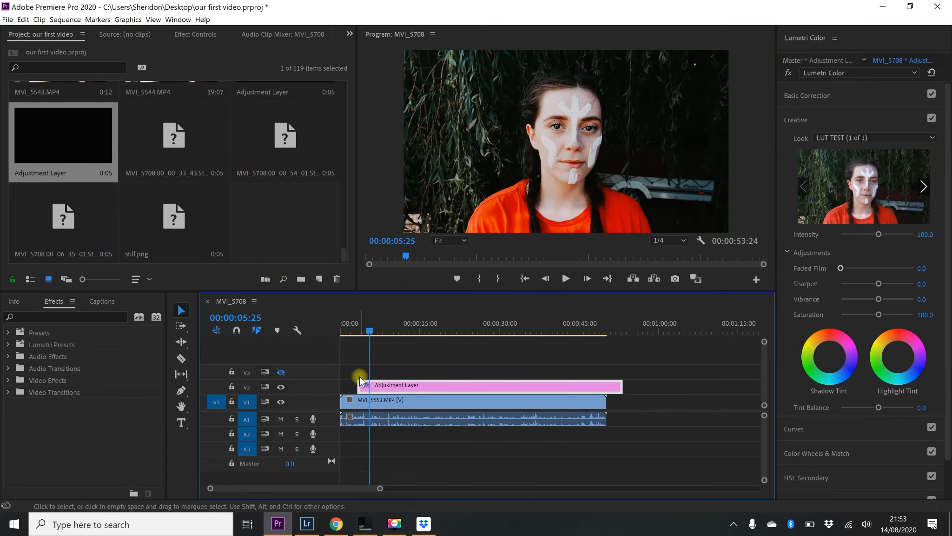
pyautogui.moveTo(362, 385); pyautogui.dragTo(340, 385)
pyautogui.click(363, 333)
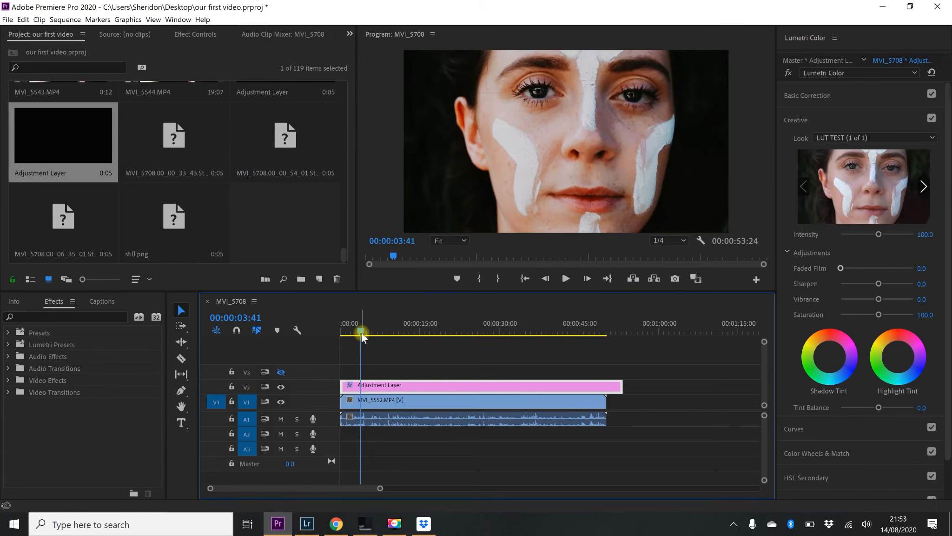
# Review the look on MVI_5552.MP4 from about 2 to 41 seconds and try a lower Intensity
pyautogui.click(355, 333)
pyautogui.click(323, 529)
pyautogui.click(422, 338)
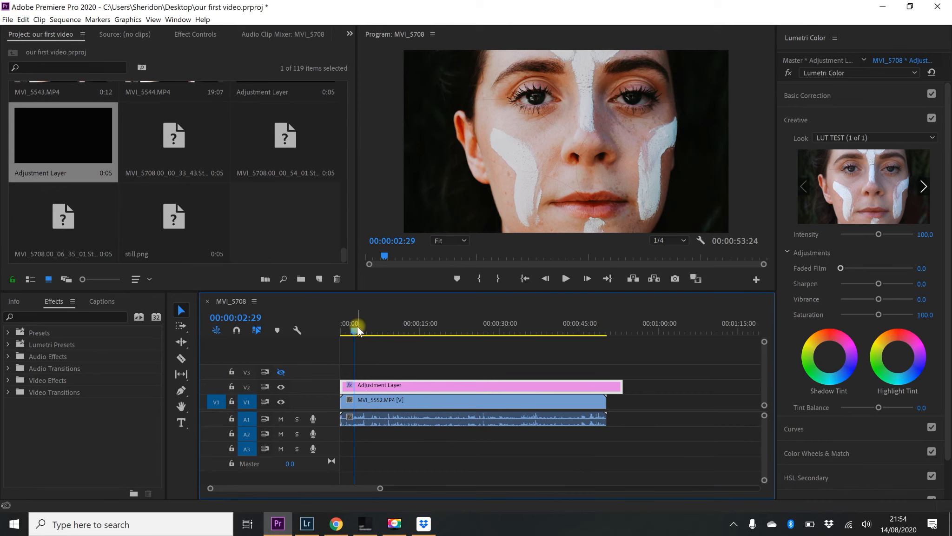
pyautogui.moveTo(357, 326); pyautogui.dragTo(561, 344)
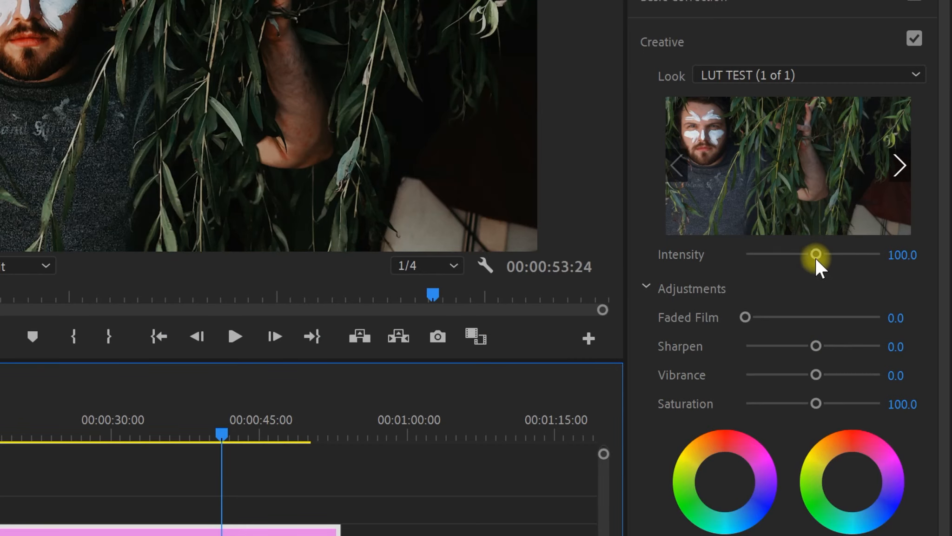
pyautogui.moveTo(816, 255); pyautogui.dragTo(767, 238)
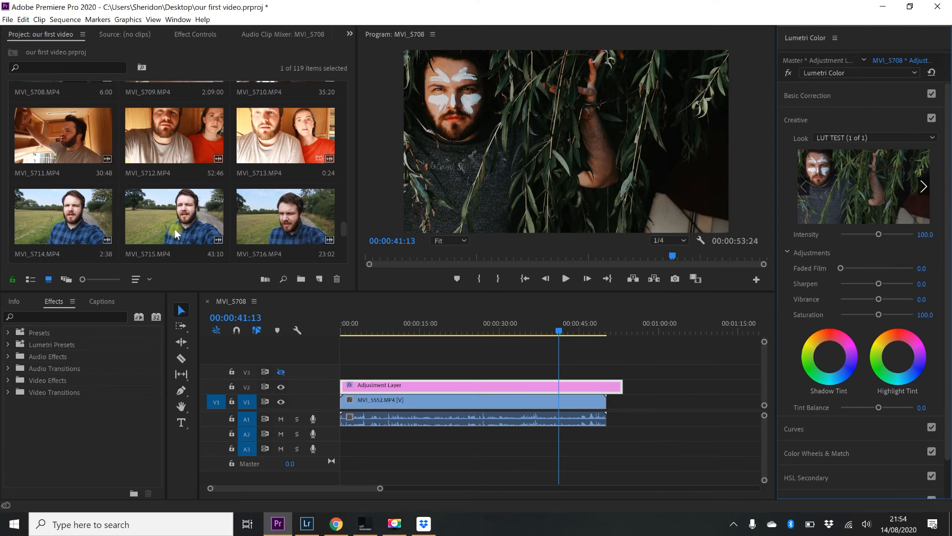
# Append MVI_5715.MP4 after MVI_5552.MP4 on V1 under the adjustment layer, and compare the shot with V2 hidden and shown
pyautogui.moveTo(175, 227); pyautogui.dragTo(664, 393)
pyautogui.click(627, 323)
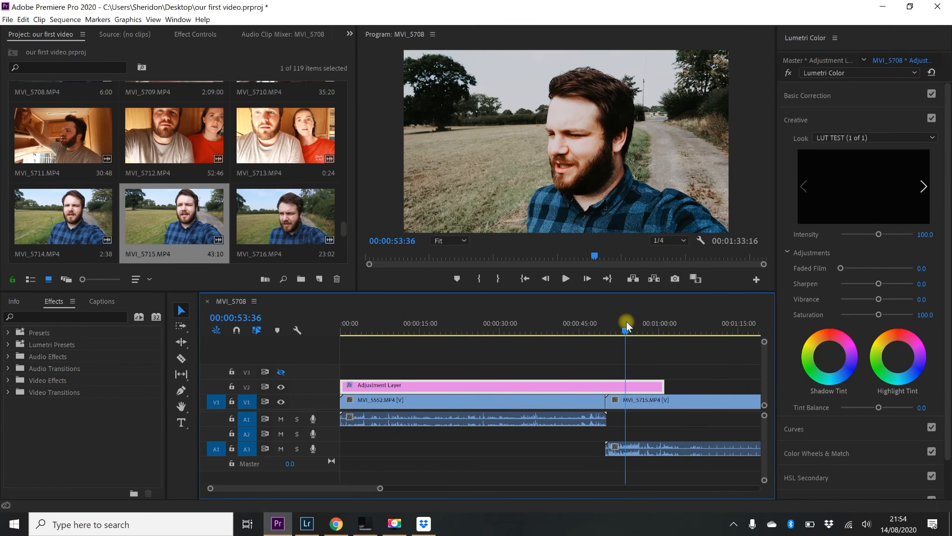
pyautogui.click(649, 326)
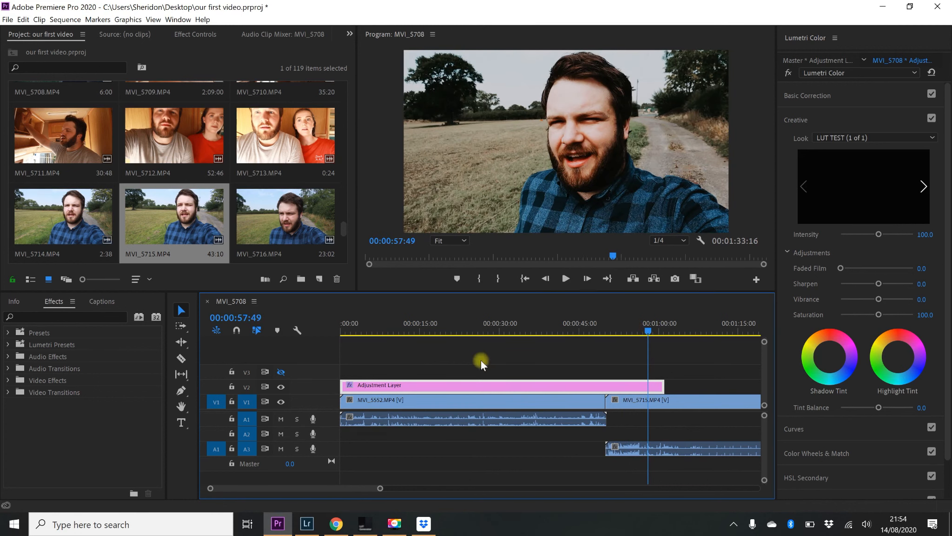
pyautogui.click(278, 386)
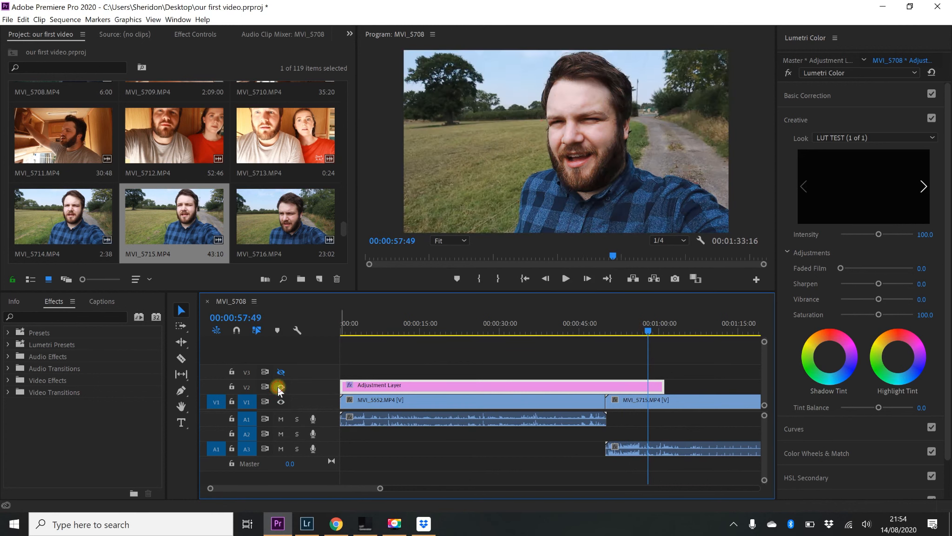
pyautogui.click(279, 387)
# Place MVI_5652.MP4 on V1 over part of MVI_5715.MP4 and shift the Adjustment Layer to cover the van shot
pyautogui.scroll(6, 255, 198)
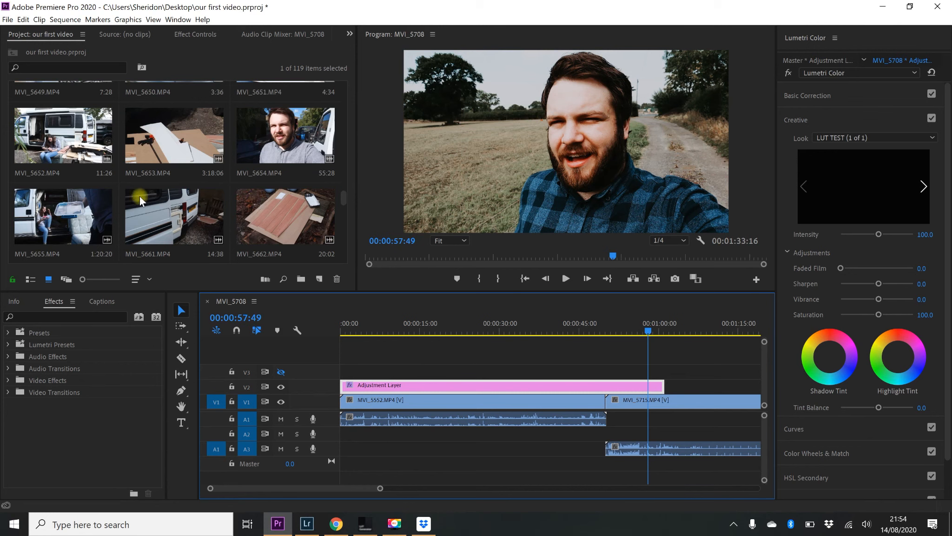
pyautogui.click(113, 169)
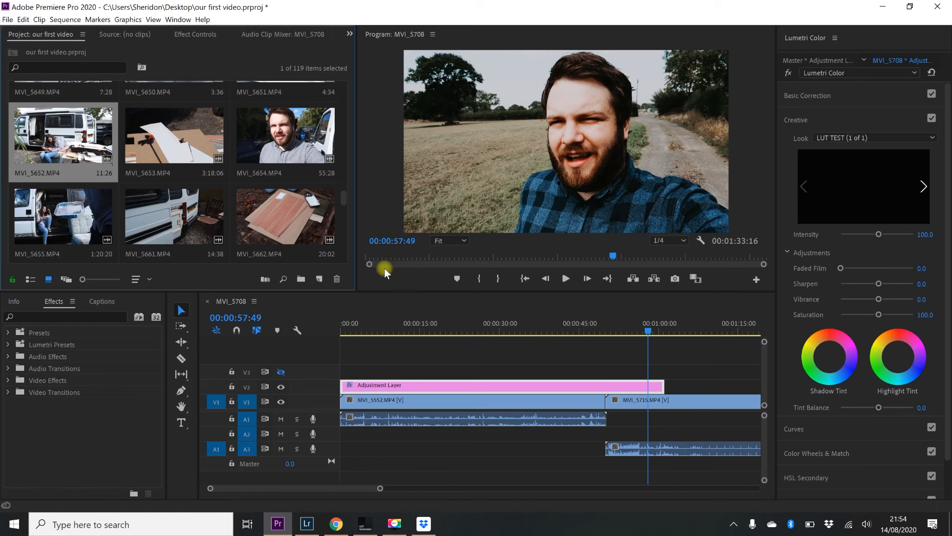
pyautogui.moveTo(53, 149); pyautogui.dragTo(682, 325)
pyautogui.click(682, 325)
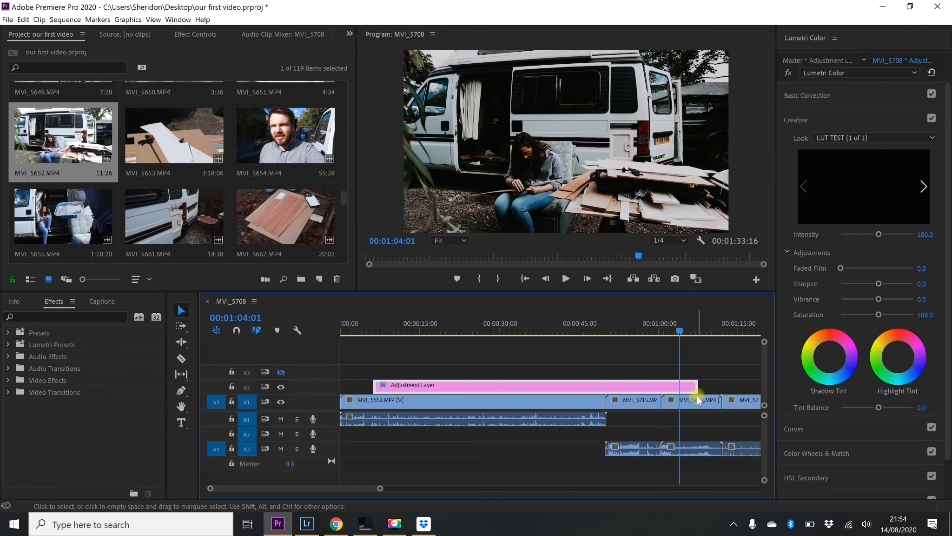
# Set the LUT look's Intensity to 52 and compare MVI_5715.MP4 with the V2 adjustment layer hidden and shown
pyautogui.moveTo(876, 231)
pyautogui.mouseDown()
pyautogui.moveTo(820, 226)
pyautogui.moveTo(859, 234)
pyautogui.mouseUp()
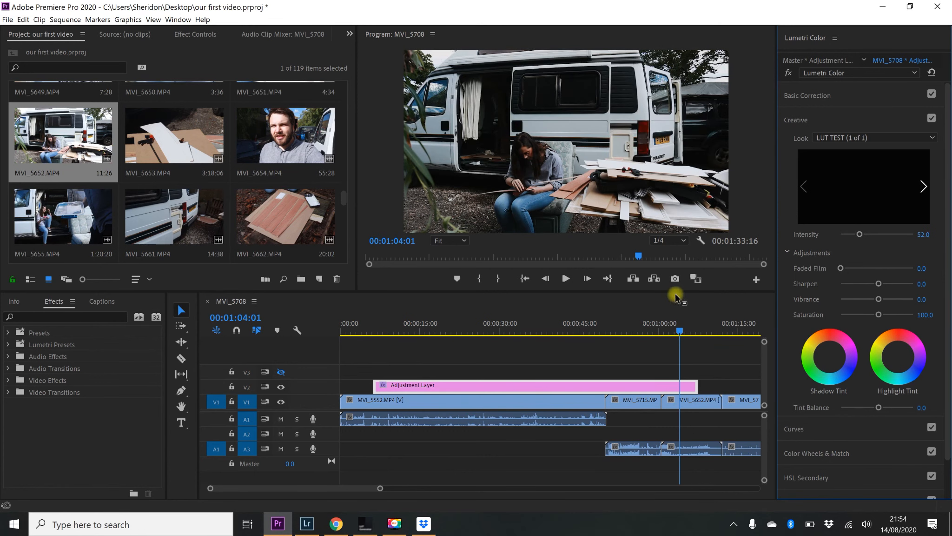
pyautogui.moveTo(675, 329); pyautogui.dragTo(627, 331)
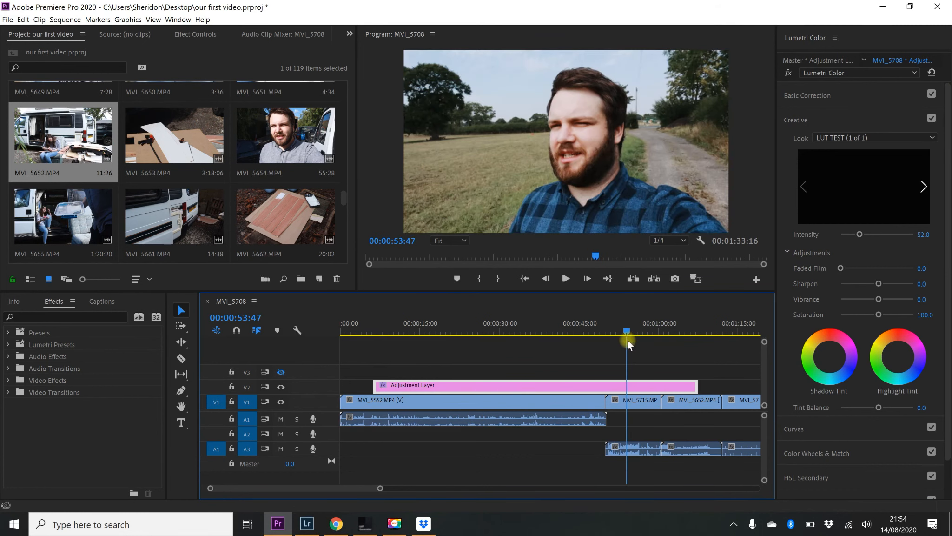
pyautogui.click(609, 337)
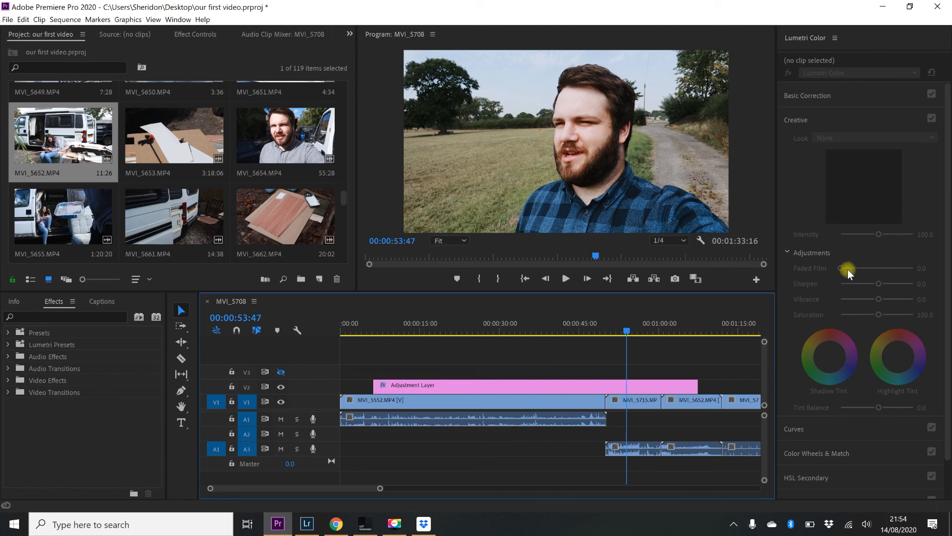
pyautogui.click(282, 389)
pyautogui.click(281, 387)
# Reset the Adjustment Layer's look Intensity to 100 and preview the grade at about 7 seconds in MVI_5552.MP4
pyautogui.moveTo(481, 321); pyautogui.dragTo(420, 319)
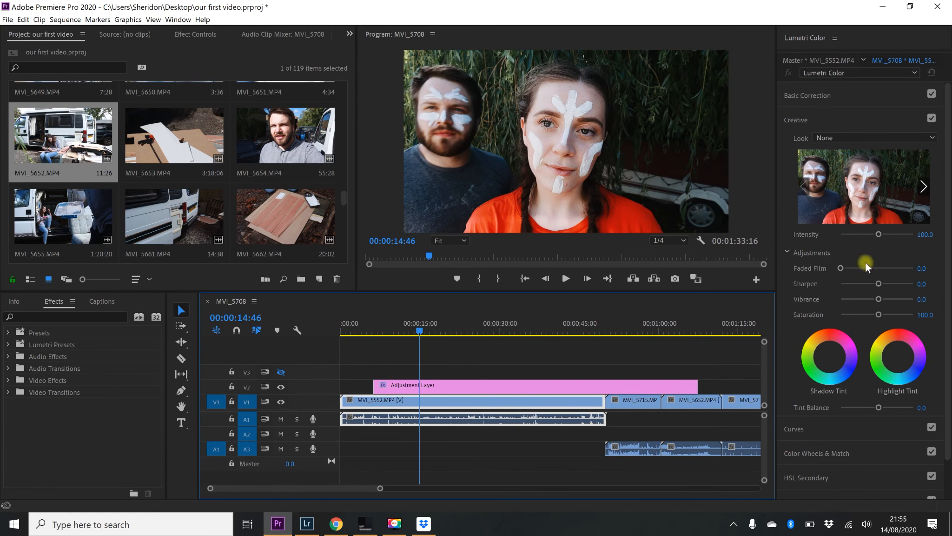
pyautogui.click(471, 382)
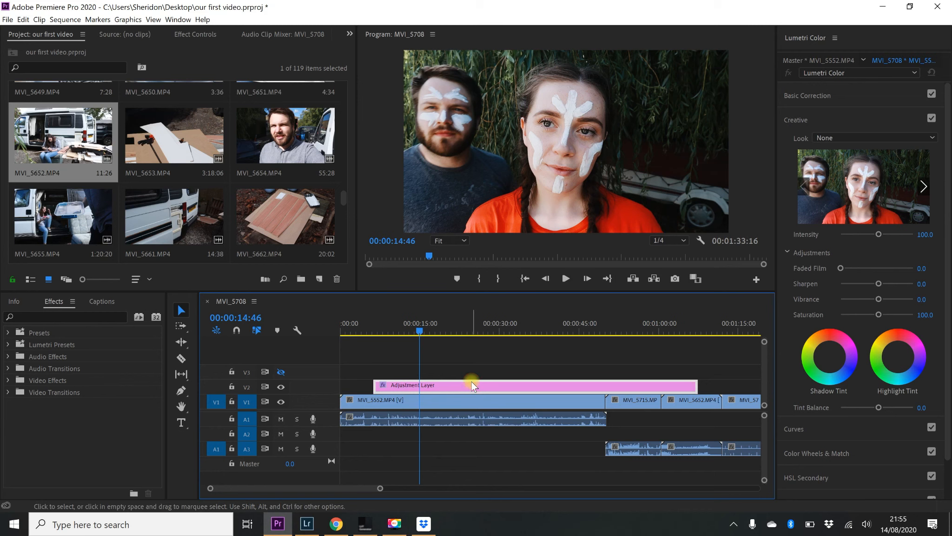
pyautogui.click(860, 234)
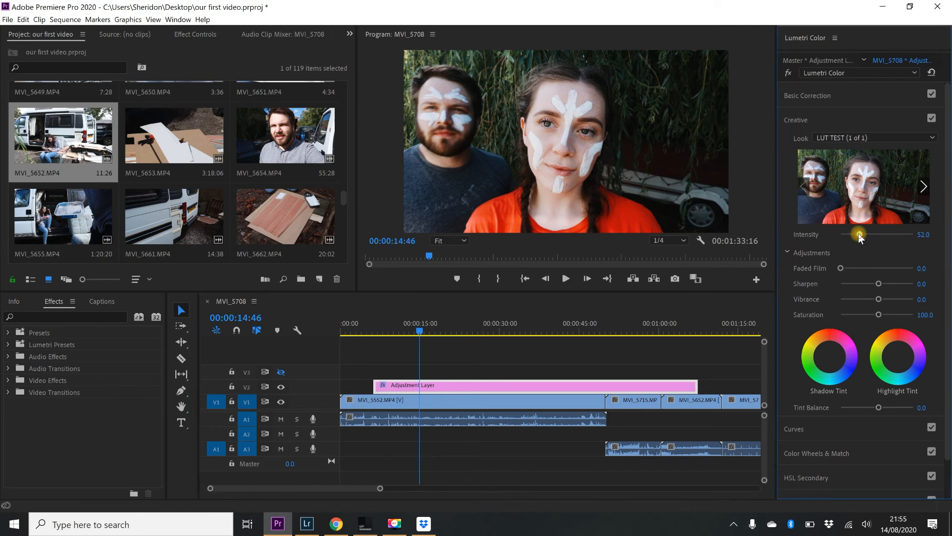
pyautogui.doubleClick(858, 234)
pyautogui.click(383, 314)
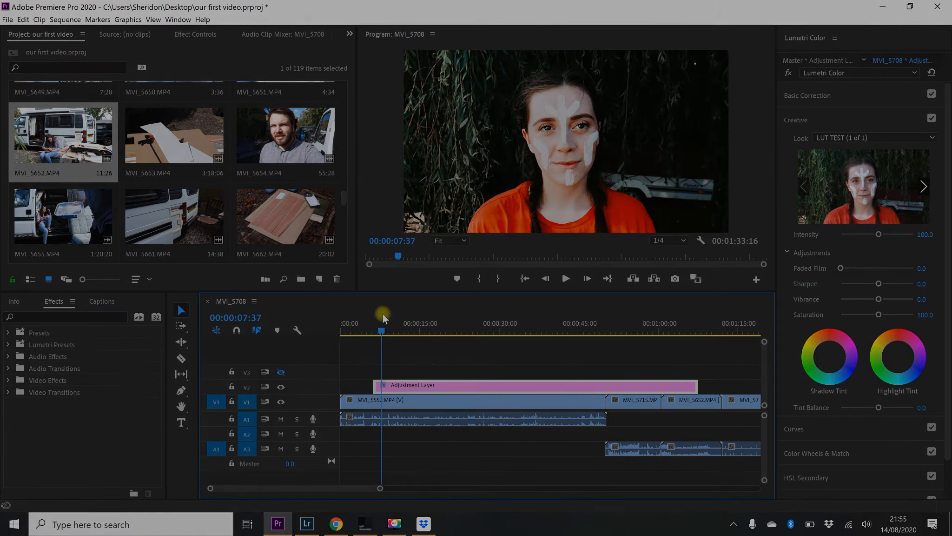